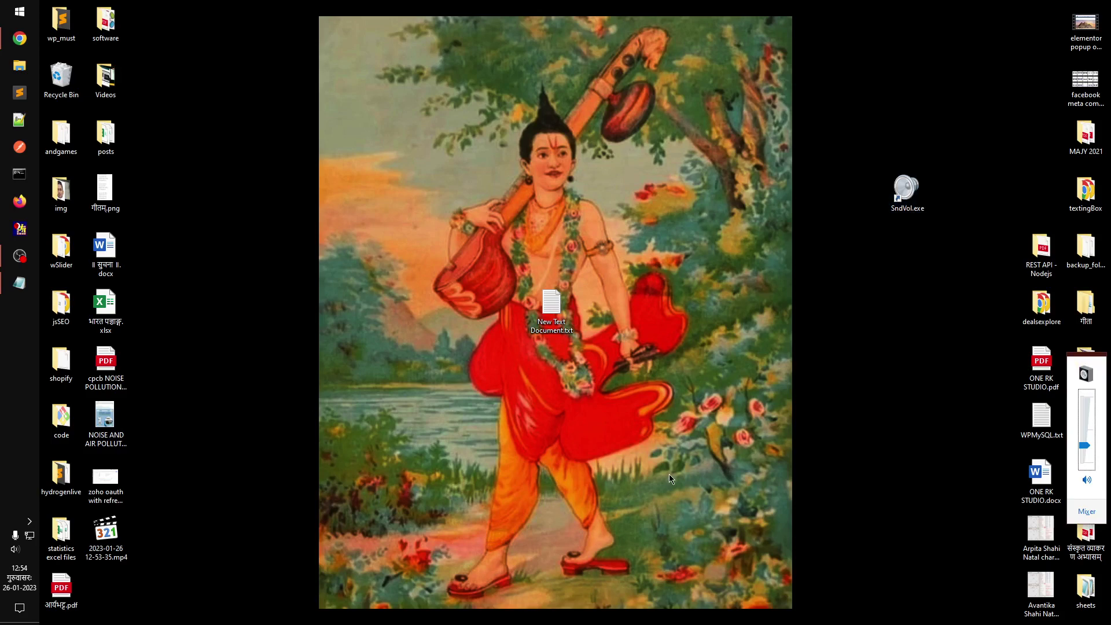
Raise and lower the master volume repeatedly on the speaker volume slider
{"action": "key", "text": "Up"}
{"action": "key", "text": "Up"}
{"action": "key", "text": "Up"}
{"action": "key", "text": "Down"}
{"action": "key", "text": "Down"}
{"action": "key", "text": "Down"}
{"action": "key", "text": "Down"}
{"action": "key", "text": "Down"}
{"action": "key", "text": "Down"}
{"action": "key", "text": "Down"}
{"action": "key", "text": "Down"}
{"action": "key", "text": "Down"}
{"action": "key", "text": "Down"}
{"action": "key", "text": "Up"}
{"action": "key", "text": "Up"}
{"action": "key", "text": "Up"}
{"action": "key", "text": "Up"}
{"action": "key", "text": "Up"}
{"action": "key", "text": "Up"}
{"action": "key", "text": "Up"}
{"action": "key", "text": "Up"}
{"action": "key", "text": "Up"}
{"action": "key", "text": "Up"}
{"action": "key", "text": "Up"}
{"action": "key", "text": "Up"}
{"action": "key", "text": "Up"}
{"action": "key", "text": "Up"}
{"action": "key", "text": "Up"}
{"action": "key", "text": "Up"}
{"action": "key", "text": "Up"}
{"action": "key", "text": "Up"}
{"action": "key", "text": "Up"}
{"action": "key", "text": "Up"}
{"action": "key", "text": "Up"}
{"action": "key", "text": "Up"}
{"action": "key", "text": "Up"}
{"action": "key", "text": "Down"}
{"action": "key", "text": "Down"}
{"action": "key", "text": "Down"}
{"action": "key", "text": "Down"}
{"action": "key", "text": "Down"}
{"action": "key", "text": "Down"}
{"action": "key", "text": "Down"}
{"action": "key", "text": "Down"}
{"action": "key", "text": "Down"}
{"action": "key", "text": "Down"}
{"action": "key", "text": "Down"}
{"action": "key", "text": "Down"}
{"action": "key", "text": "Down"}
{"action": "key", "text": "Down"}
{"action": "key", "text": "Down"}
{"action": "key", "text": "Up"}
{"action": "key", "text": "Up"}
{"action": "key", "text": "Up"}
{"action": "key", "text": "Up"}
{"action": "key", "text": "Up"}
{"action": "key", "text": "Up"}
{"action": "key", "text": "Up"}
{"action": "key", "text": "Up"}
{"action": "key", "text": "Up"}
{"action": "key", "text": "Up"}
{"action": "key", "text": "Up"}
{"action": "key", "text": "Up"}
Switch to Chrome to view the Microsoft Community answer on the Windows volume shortcut, and minimise it again
{"action": "left_click", "coordinate": [20, 38]}
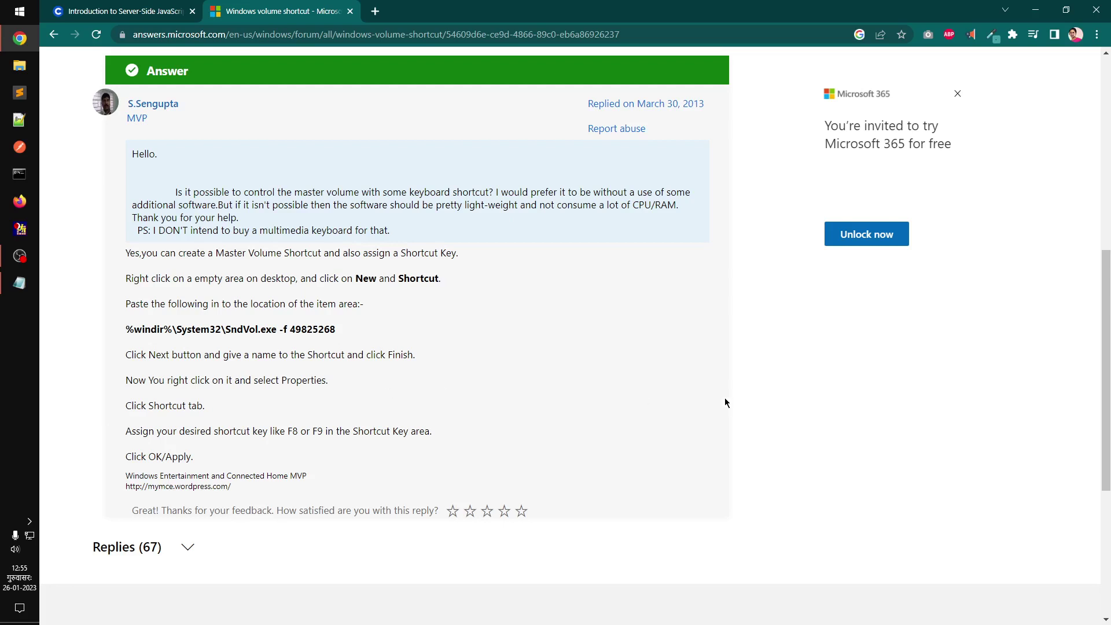
{"action": "left_click", "coordinate": [1034, 10]}
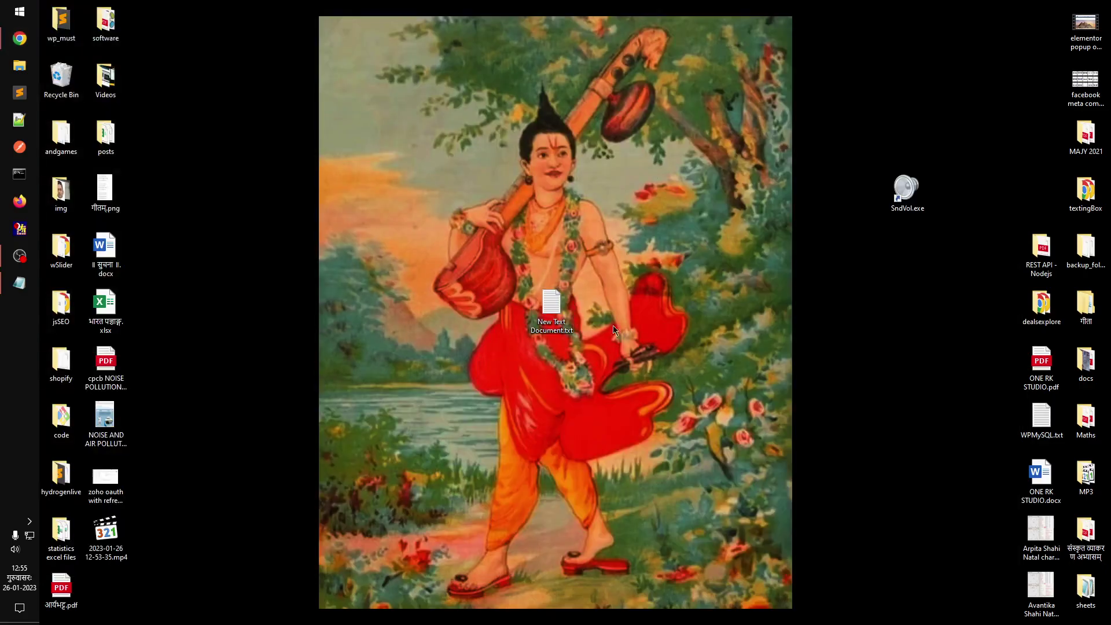
Open New Text Document.txt from the desktop and snap its window to one half of the screen
{"action": "double_click", "coordinate": [554, 307]}
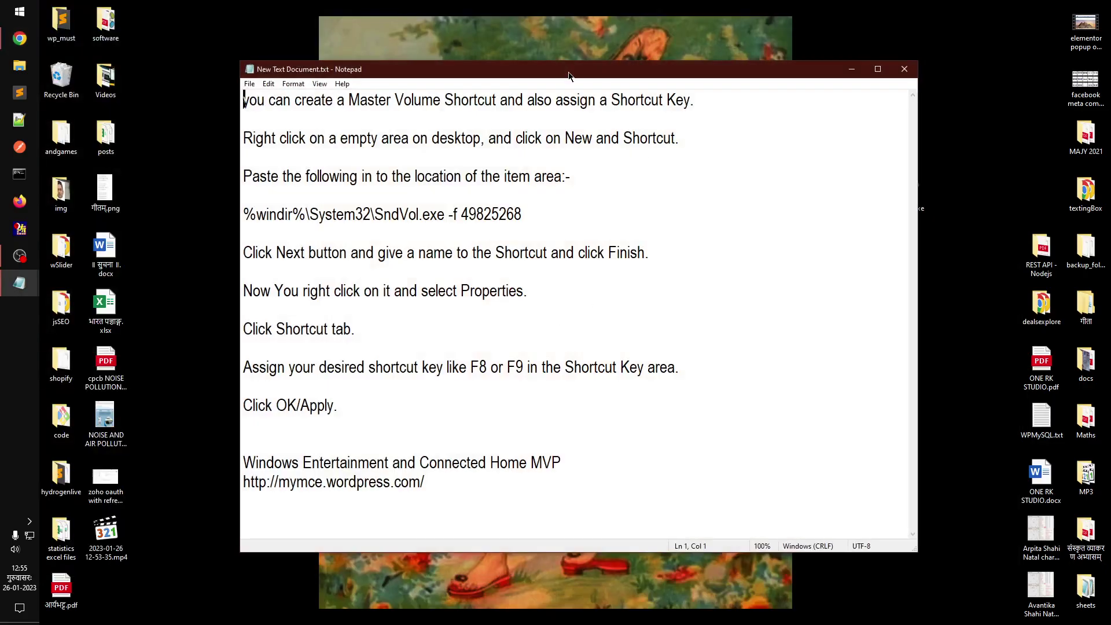
{"action": "left_click_drag", "start_coordinate": [563, 79], "coordinate": [23, 383]}
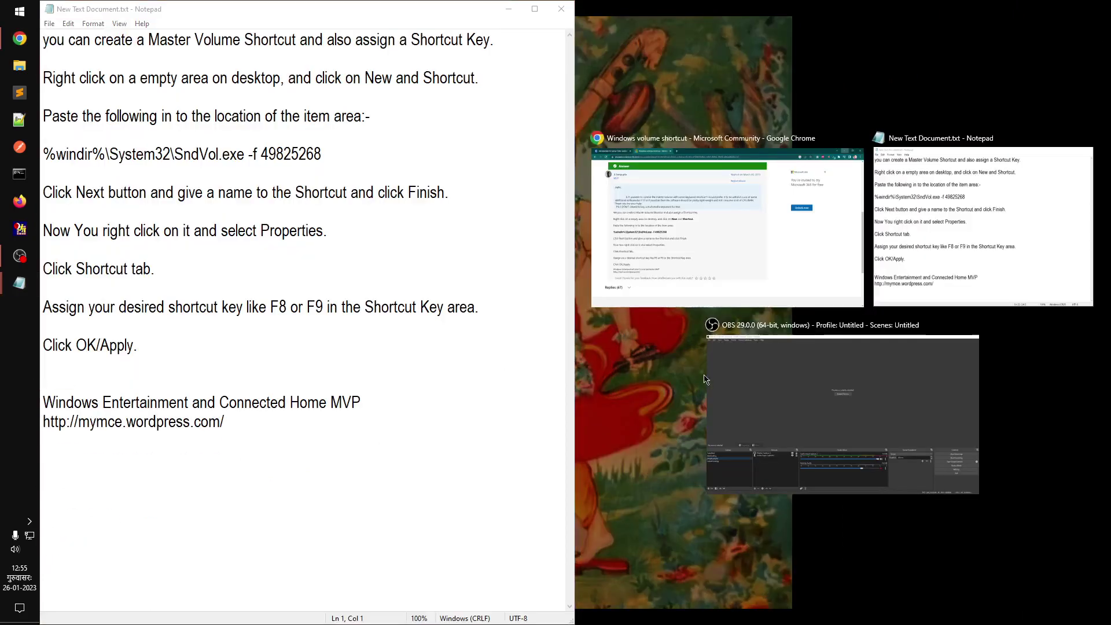
{"action": "key", "text": "Escape"}
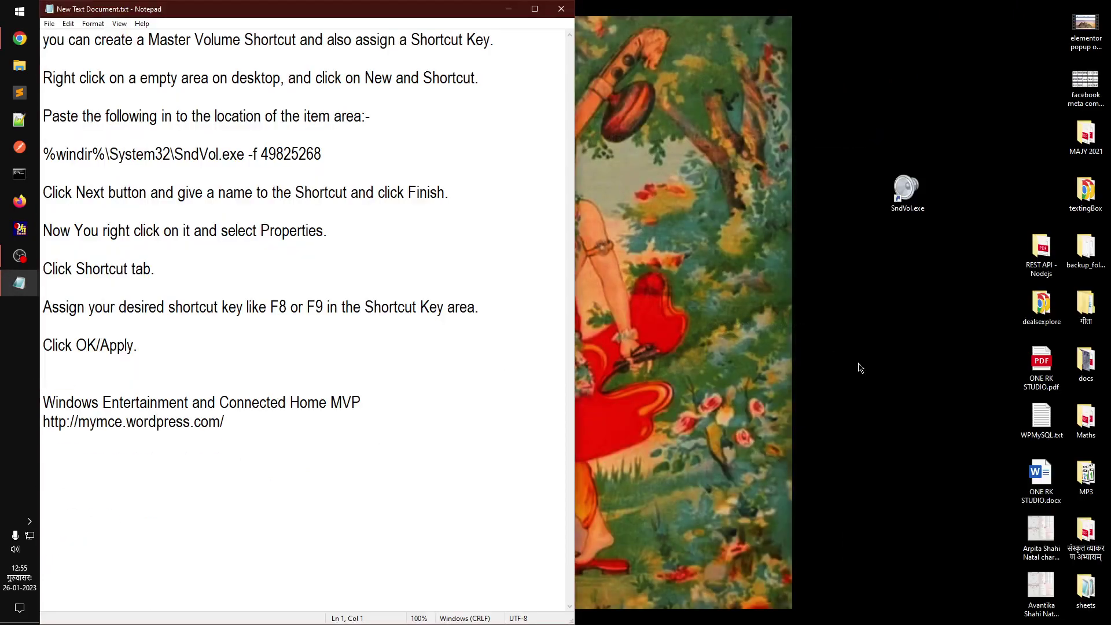
Highlight the instruction line about creating a new shortcut from an empty desktop area, and clear the selection
{"action": "left_click_drag", "start_coordinate": [52, 78], "coordinate": [476, 78]}
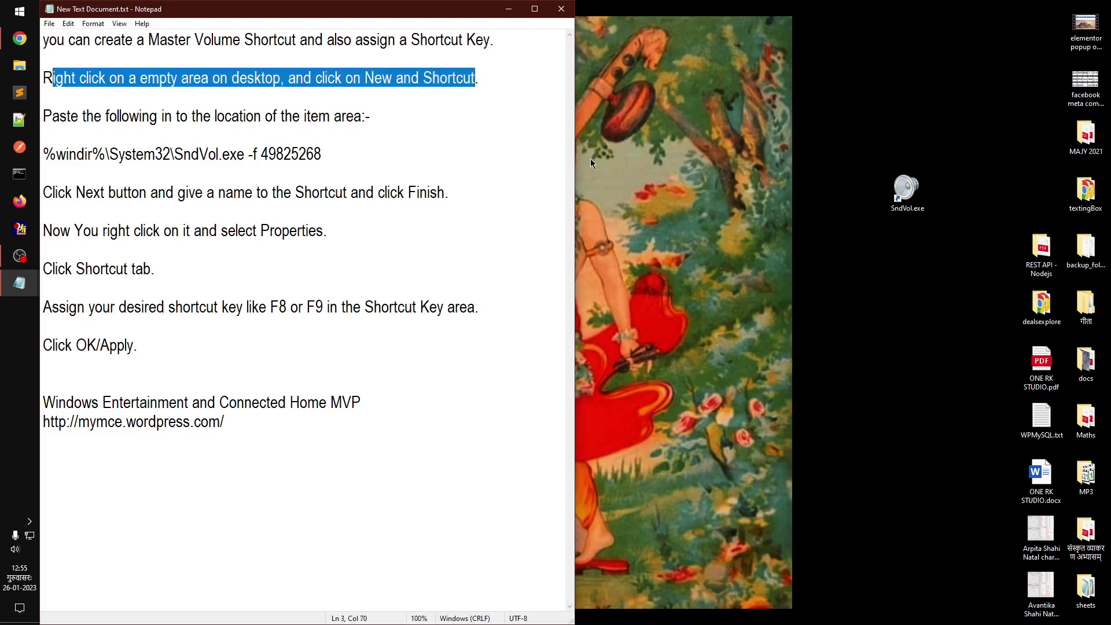
{"action": "left_click", "coordinate": [808, 111]}
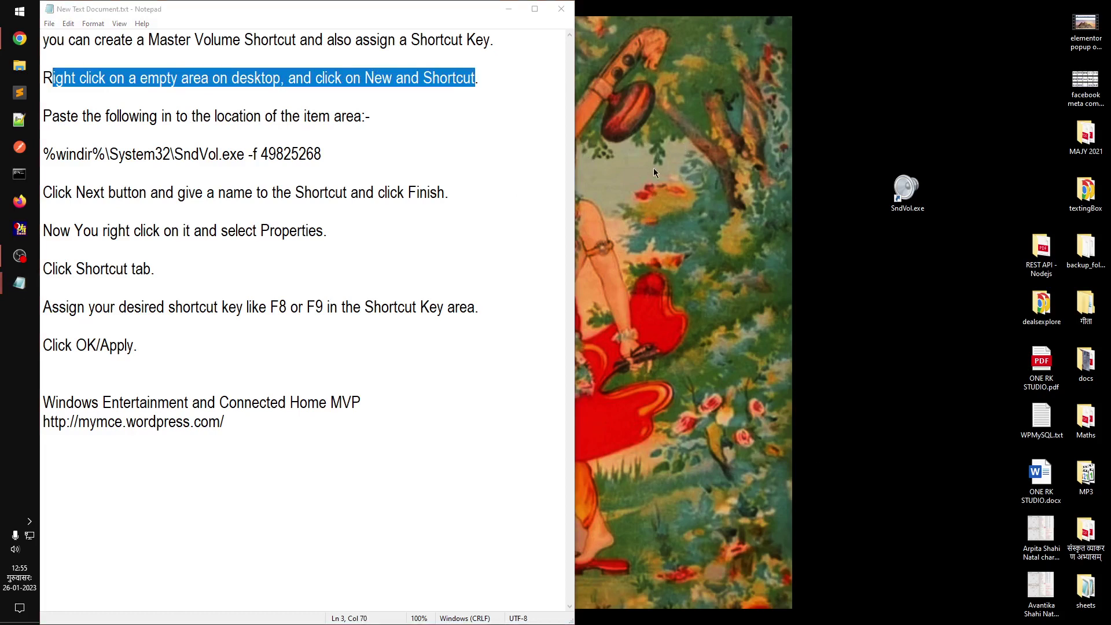
{"action": "left_click", "coordinate": [148, 80]}
{"action": "left_click", "coordinate": [191, 78]}
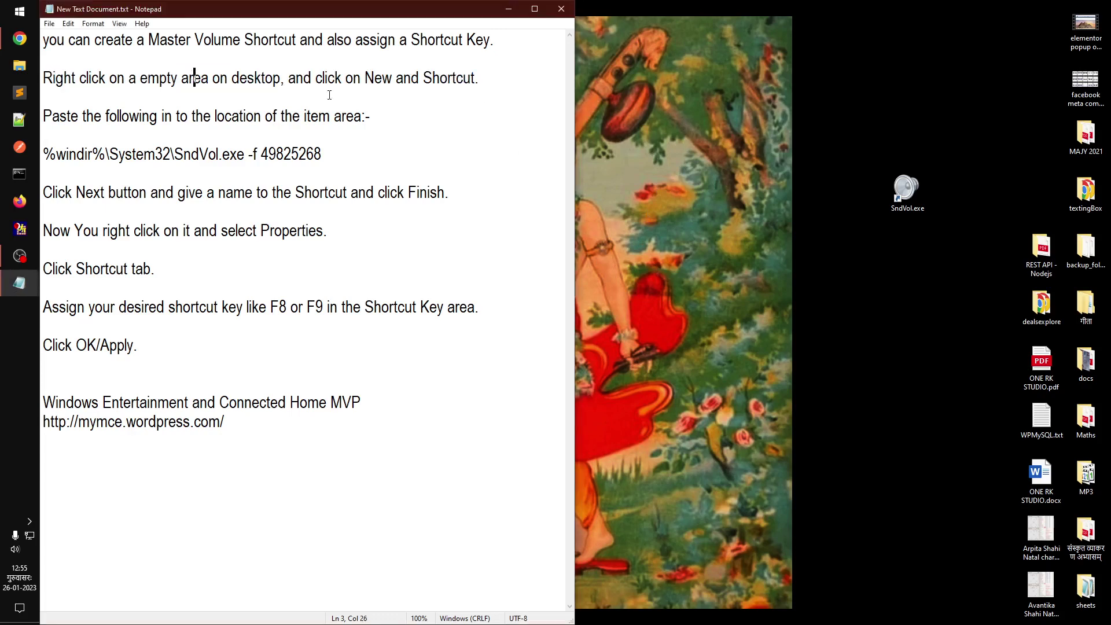
{"action": "right_click", "coordinate": [648, 321]}
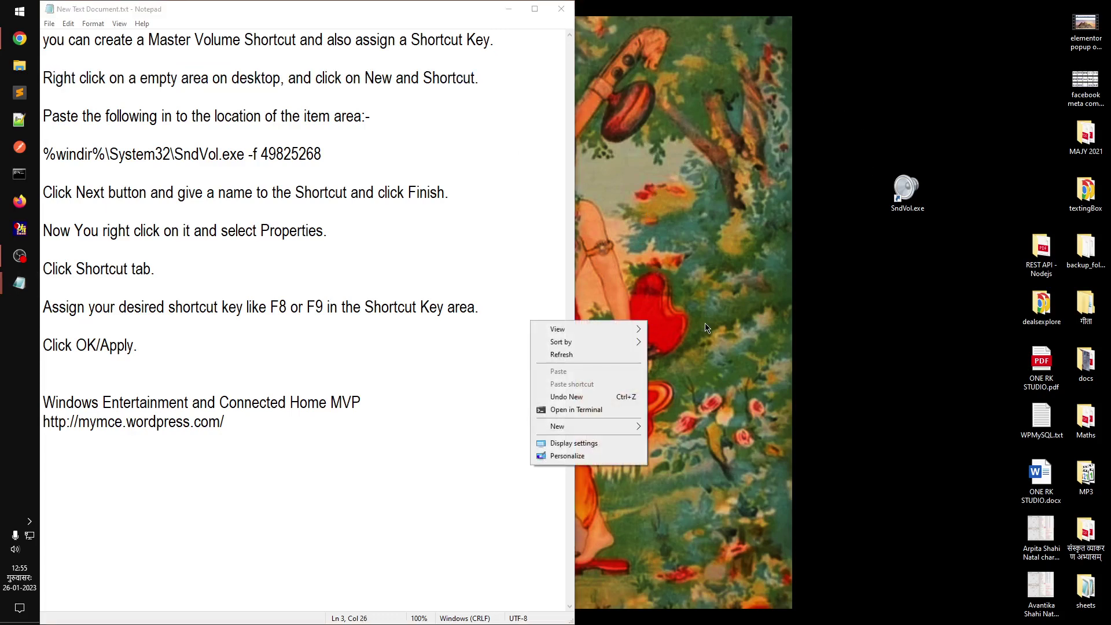
{"action": "mouse_move", "coordinate": [582, 427]}
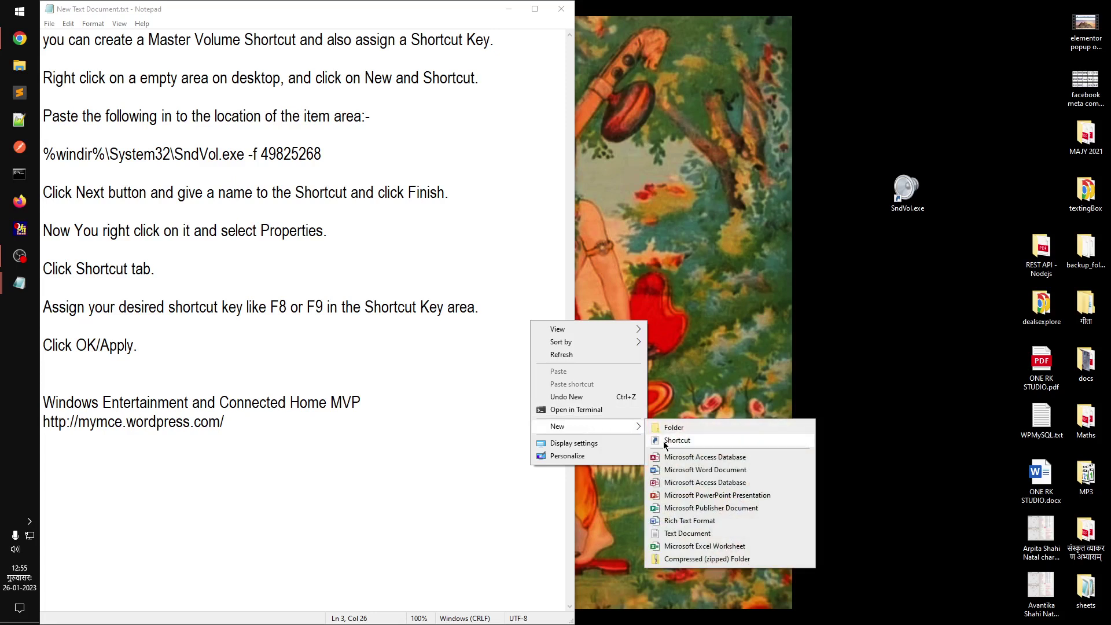
{"action": "left_click", "coordinate": [886, 322]}
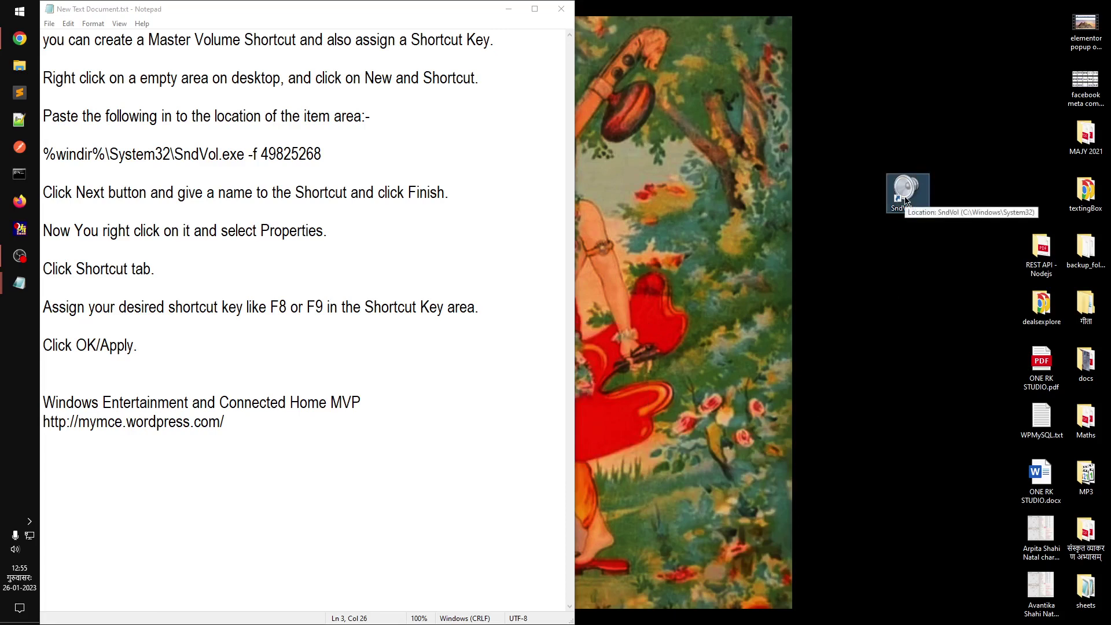
Delete the existing SndVol.exe shortcut from the desktop
{"action": "key", "text": "Delete"}
Start a new desktop shortcut and copy %windir%\System32\SndVol.exe -f 49825268 from the notes in as its item location
{"action": "right_click", "coordinate": [694, 213]}
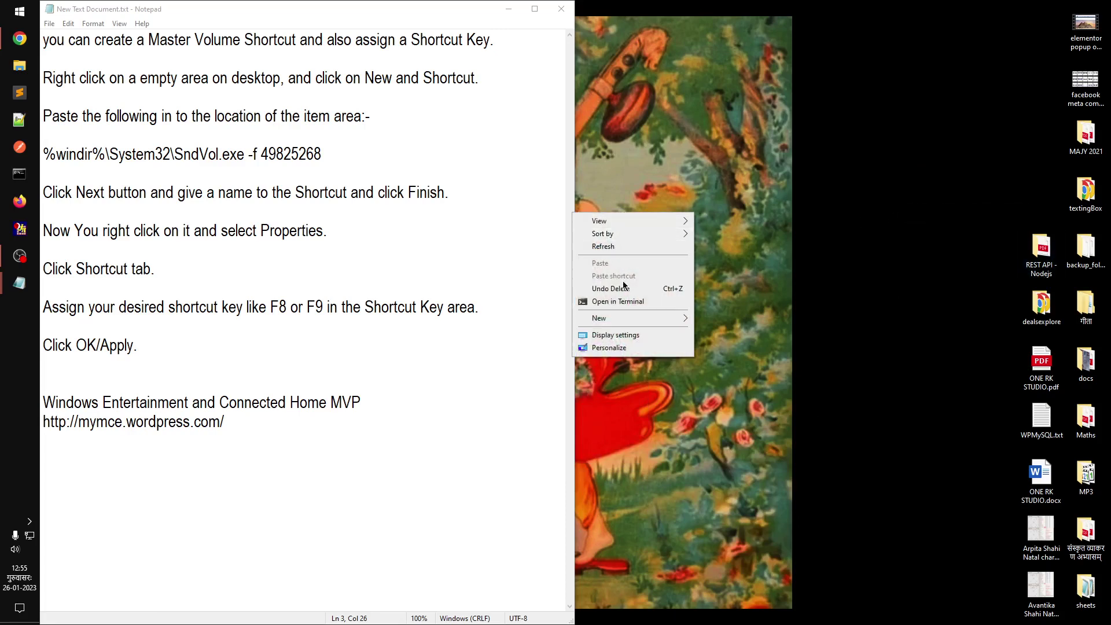
{"action": "mouse_move", "coordinate": [622, 321]}
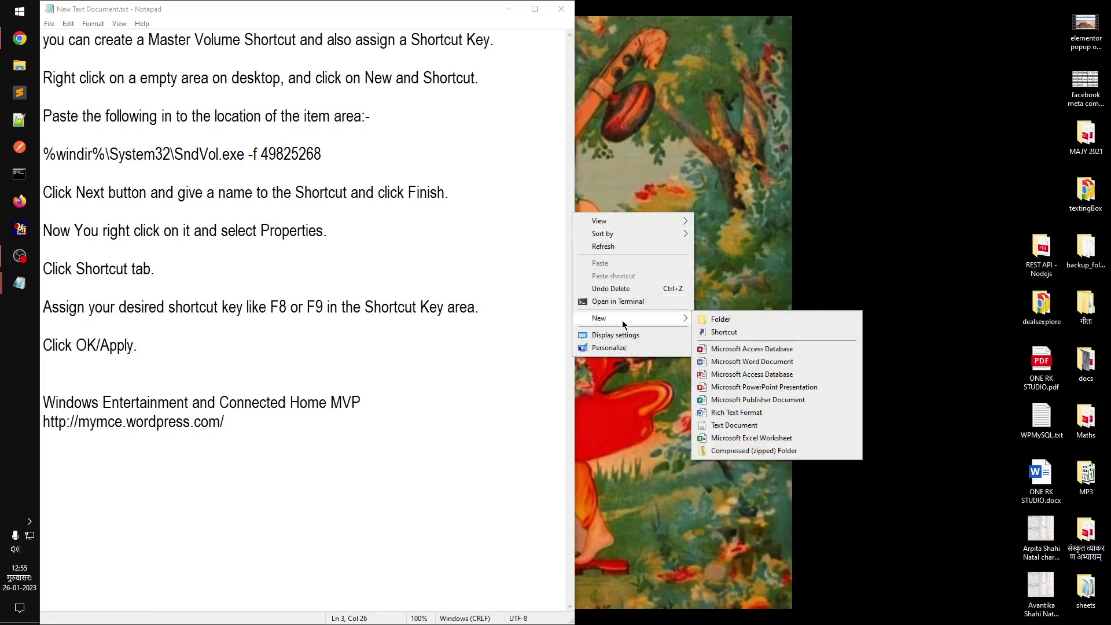
{"action": "left_click", "coordinate": [734, 334]}
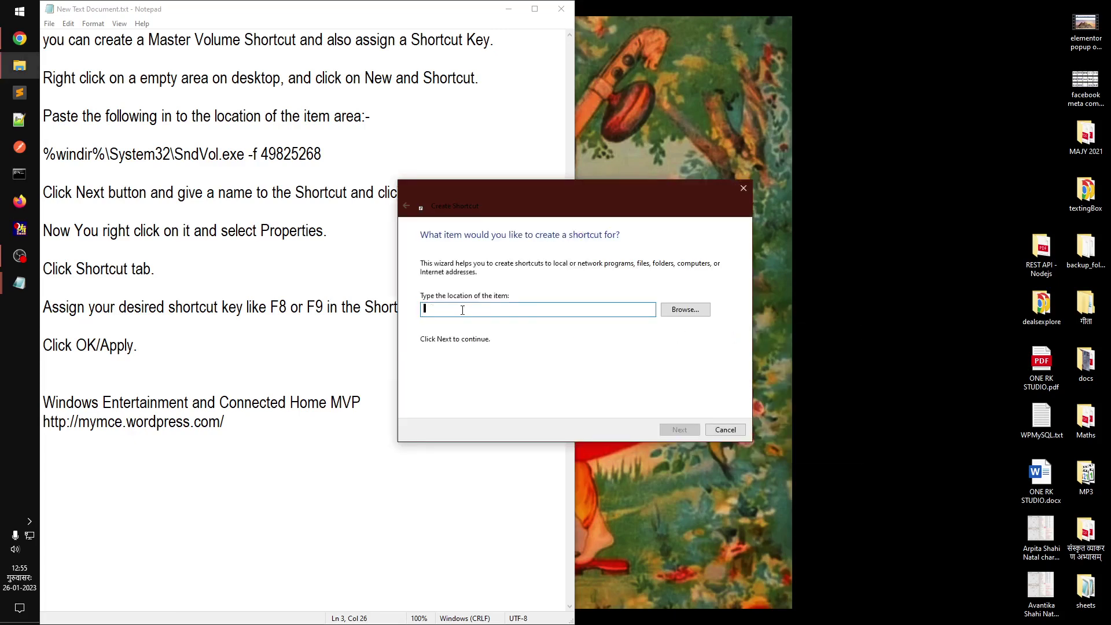
{"action": "left_click", "coordinate": [165, 188]}
{"action": "left_click", "coordinate": [318, 154]}
{"action": "left_click_drag", "start_coordinate": [322, 154], "coordinate": [43, 155]}
{"action": "key", "text": "ctrl+c"}
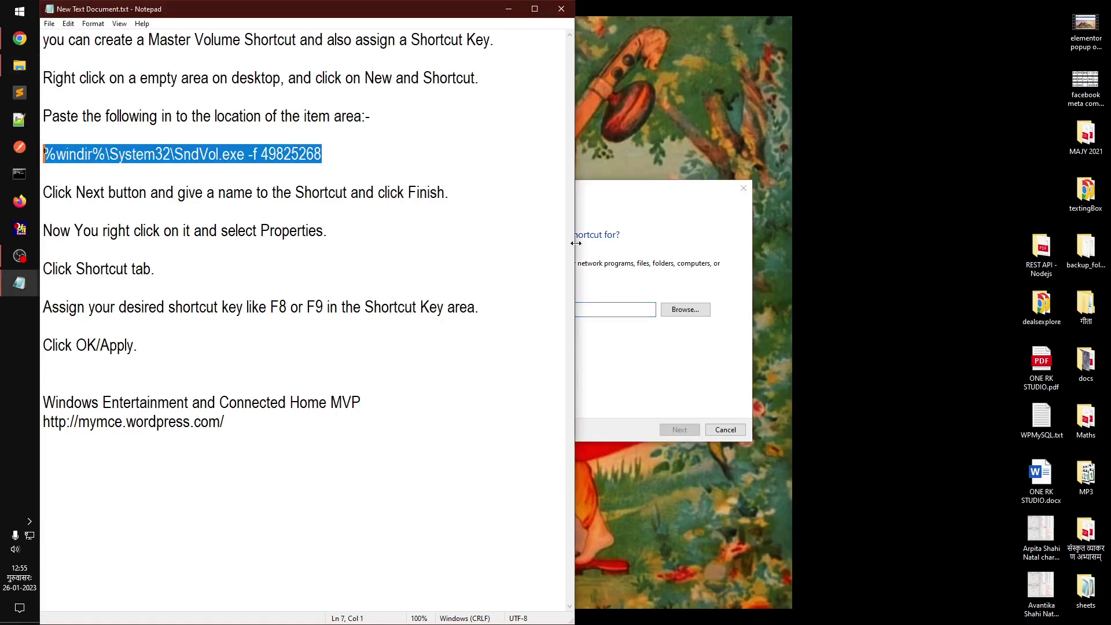
{"action": "left_click", "coordinate": [626, 213]}
{"action": "key", "text": "ctrl+v"}
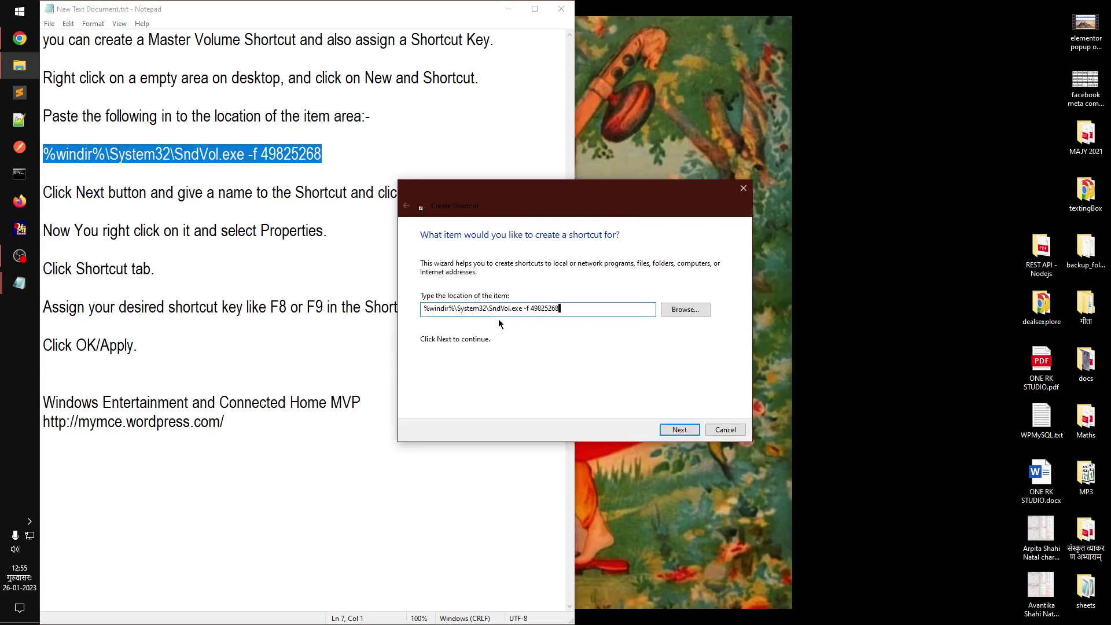
Run SndVol.exe through the Run dialog to inspect the Volume Mixer, and close the mixer
{"action": "double_click", "coordinate": [498, 309]}
{"action": "left_click", "coordinate": [512, 312]}
{"action": "left_click_drag", "start_coordinate": [524, 310], "coordinate": [490, 309]}
{"action": "key", "text": "super+r"}
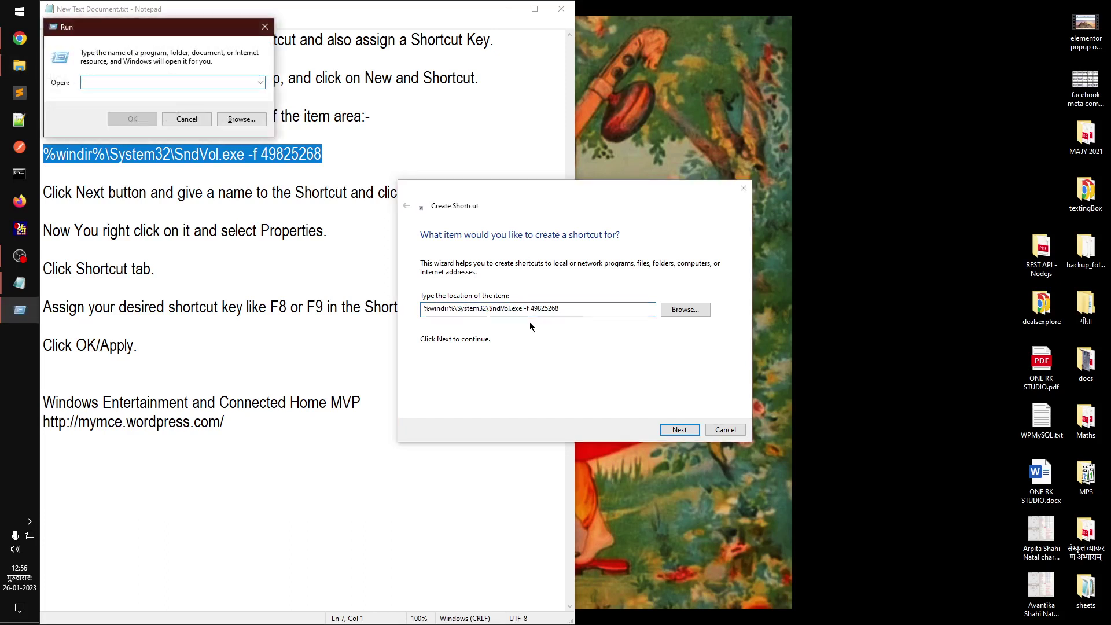
{"action": "key", "text": "ctrl+v"}
{"action": "key", "text": "Return"}
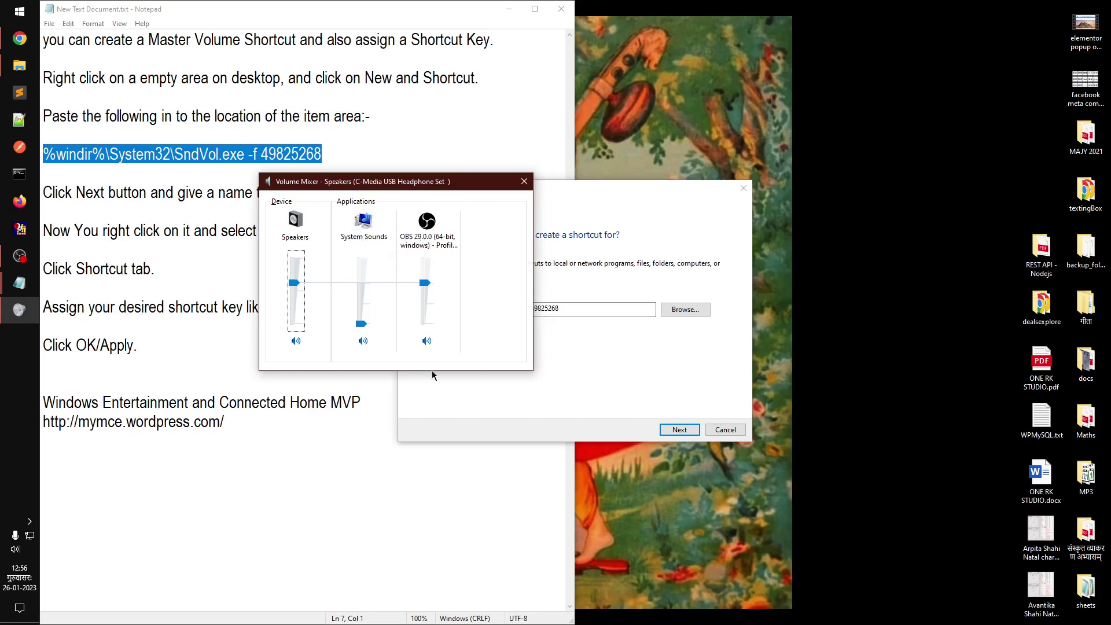
{"action": "left_click", "coordinate": [520, 183]}
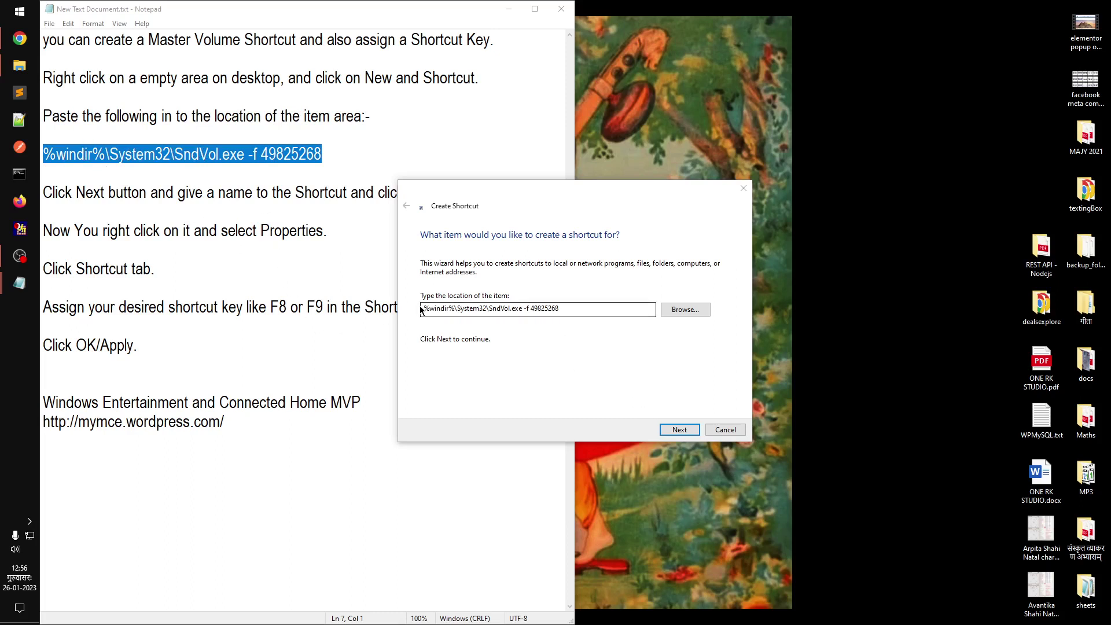
Highlight the number 49825268 at the end of the shortcut's item location
{"action": "left_click", "coordinate": [522, 310]}
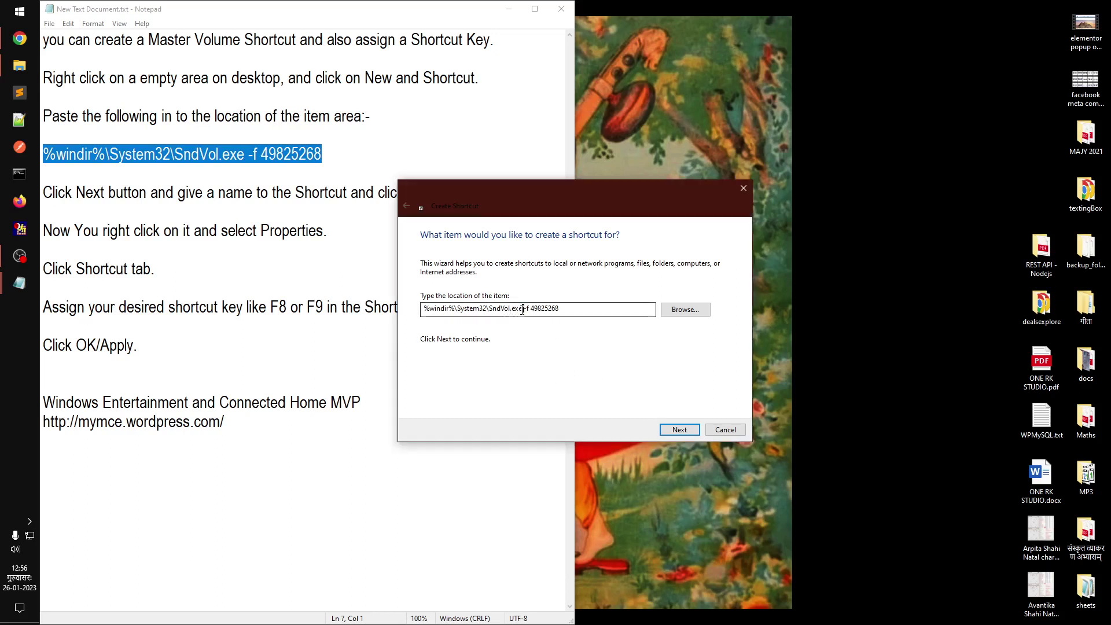
{"action": "double_click", "coordinate": [521, 310]}
{"action": "left_click", "coordinate": [546, 307]}
{"action": "double_click", "coordinate": [546, 307]}
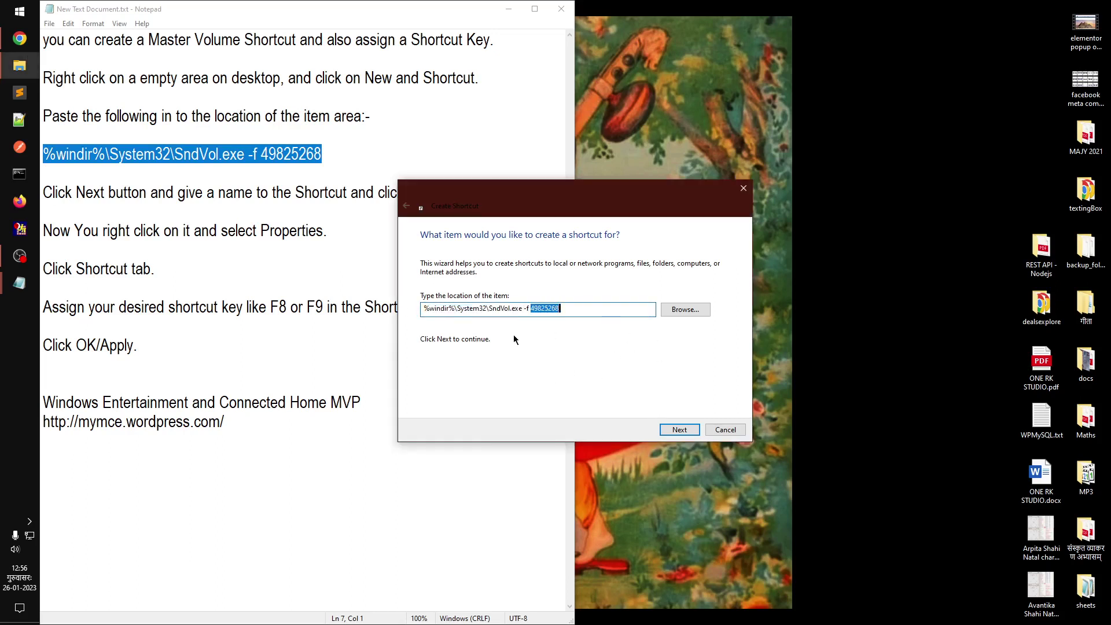
Finish creating the shortcut with the name SndVol and move its icon to the empty black area of the desktop
{"action": "left_click", "coordinate": [679, 429]}
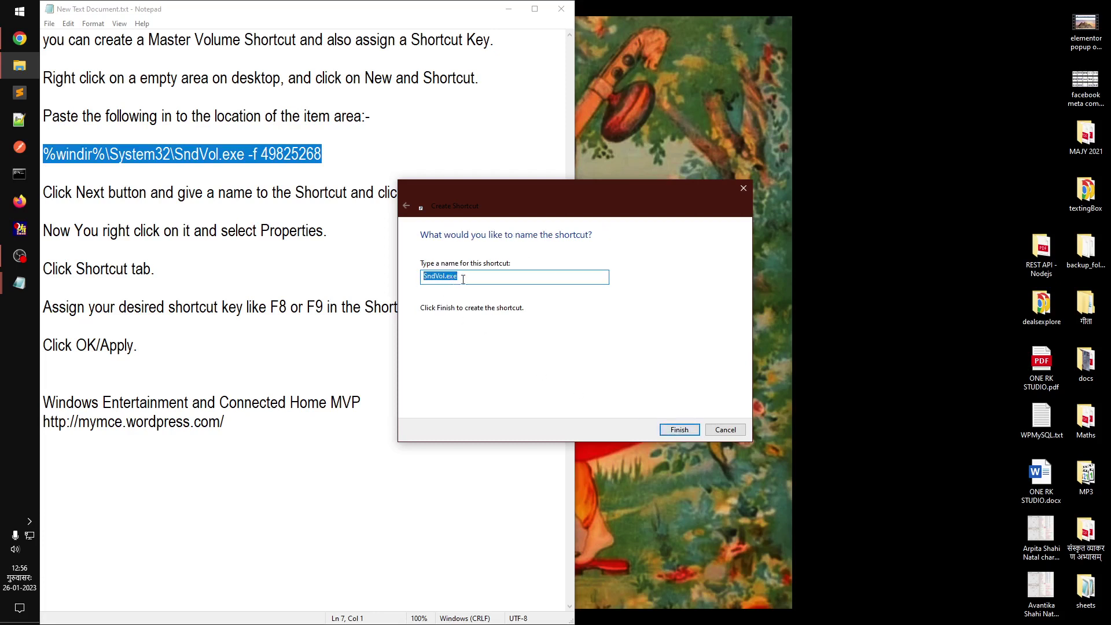
{"action": "left_click", "coordinate": [461, 276]}
{"action": "left_click_drag", "start_coordinate": [461, 275], "coordinate": [421, 276]}
{"action": "left_click", "coordinate": [471, 277]}
{"action": "key", "text": "BackSpace"}
{"action": "key", "text": "BackSpace"}
{"action": "key", "text": "BackSpace"}
{"action": "key", "text": "BackSpace"}
{"action": "left_click", "coordinate": [669, 428]}
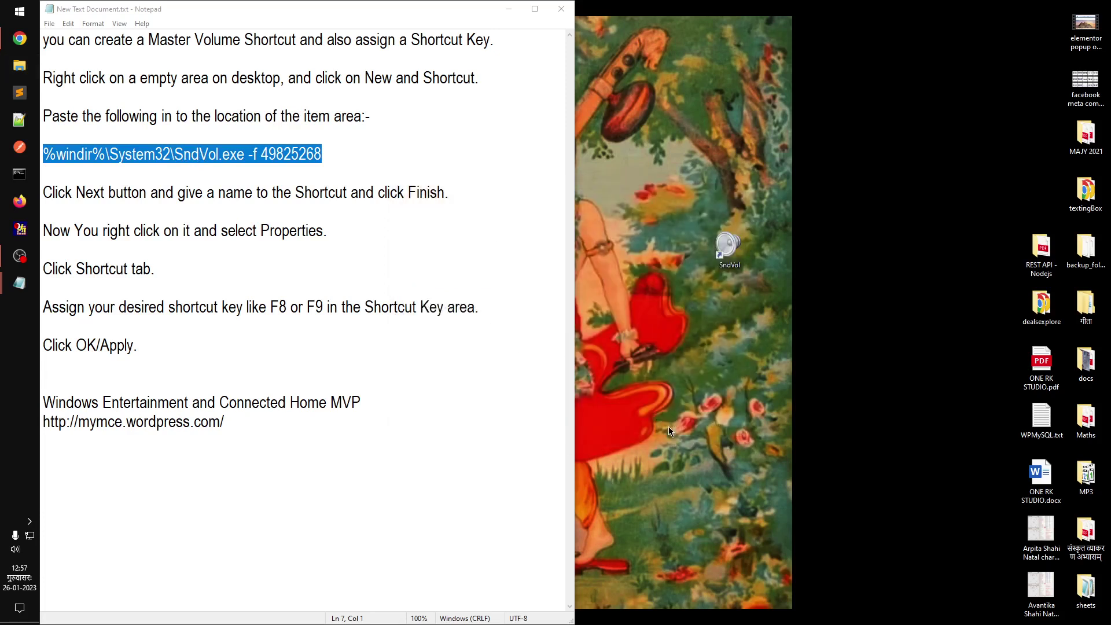
{"action": "left_click_drag", "start_coordinate": [727, 243], "coordinate": [861, 192]}
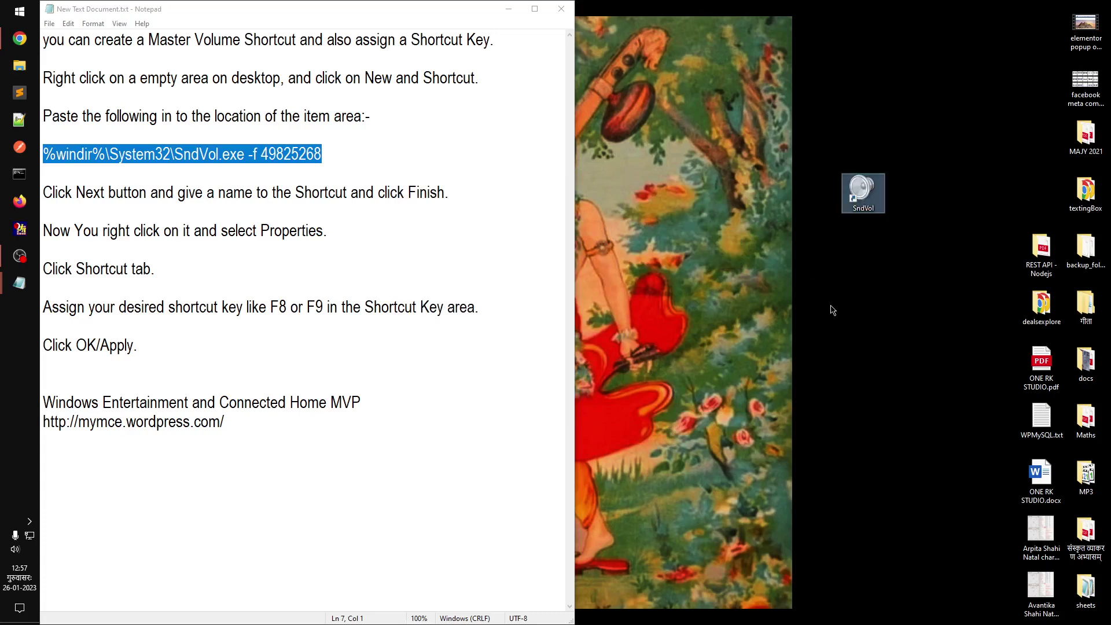
Assign F8 as the shortcut key in the SndVol shortcut's properties and apply the change
{"action": "right_click", "coordinate": [861, 200]}
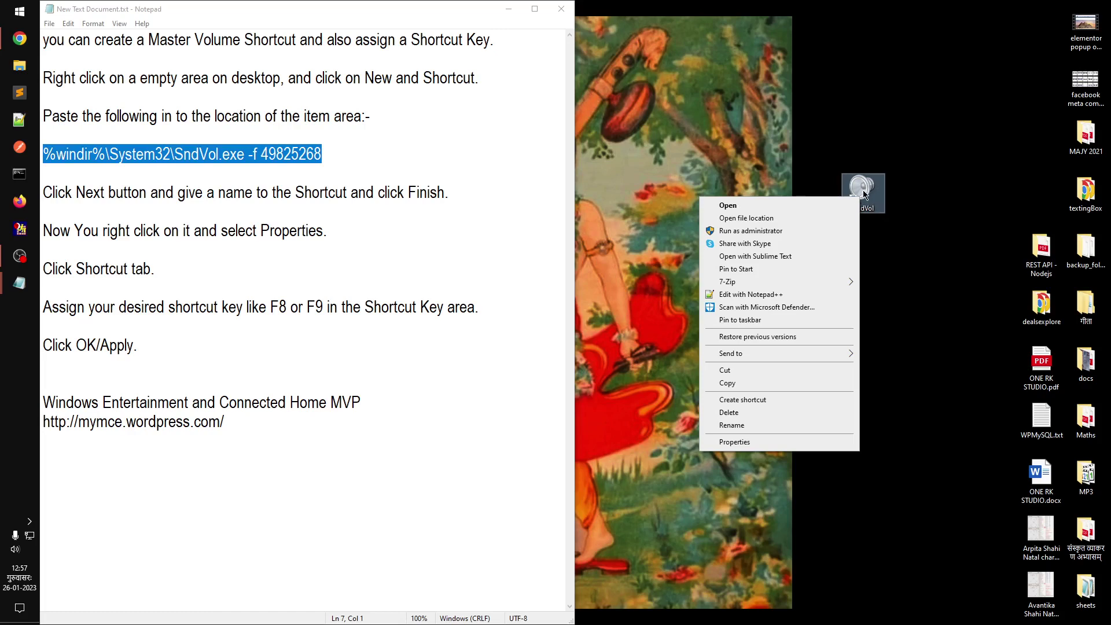
{"action": "left_click", "coordinate": [863, 196]}
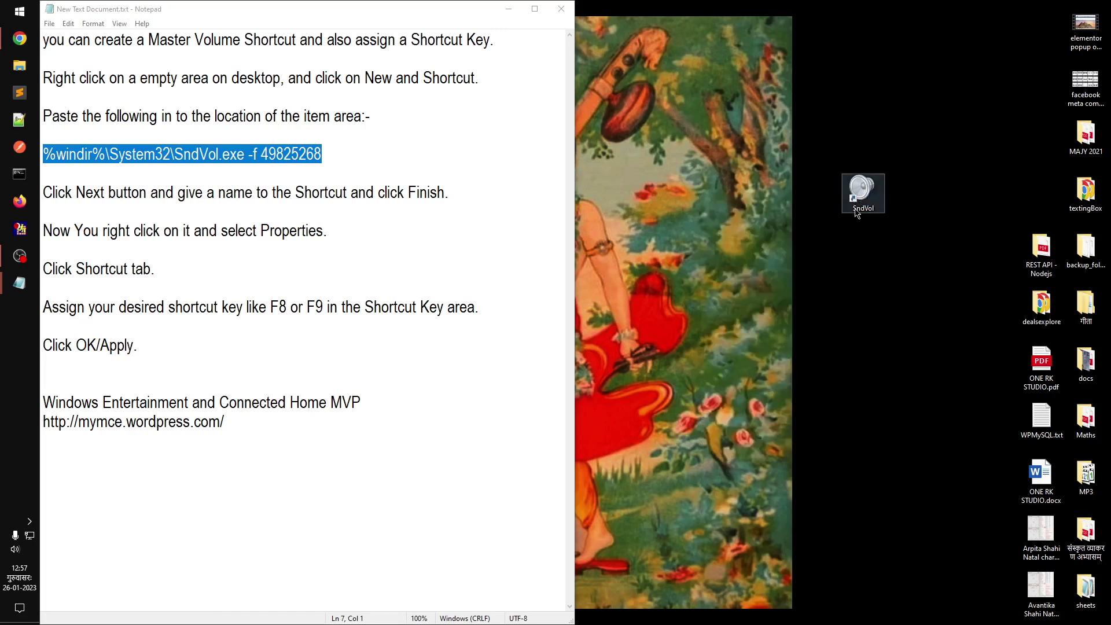
{"action": "right_click", "coordinate": [862, 195]}
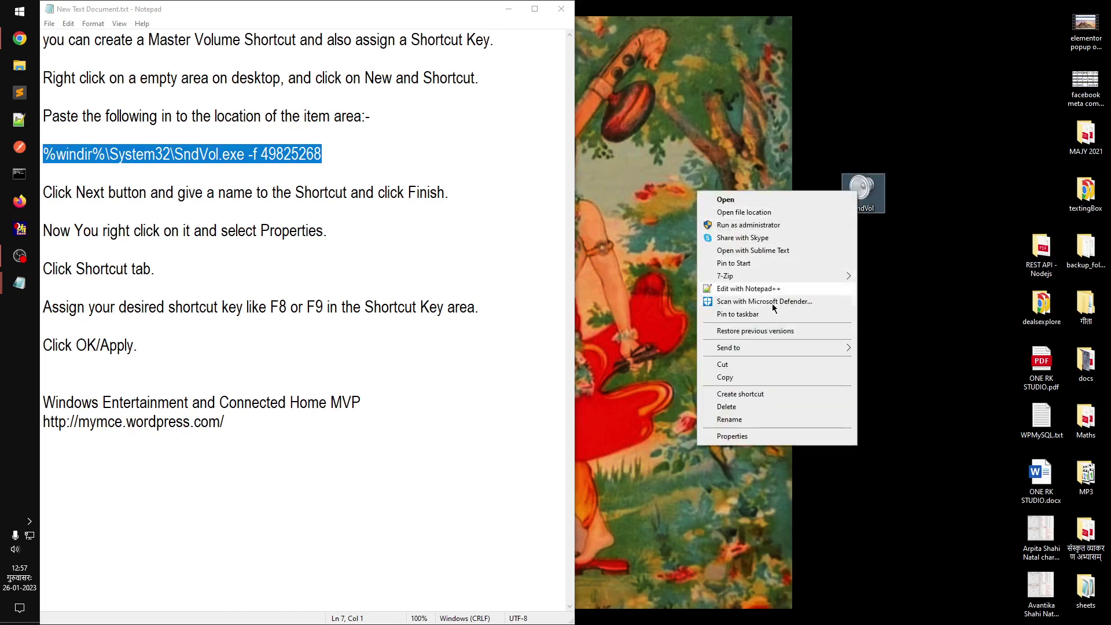
{"action": "left_click", "coordinate": [750, 435]}
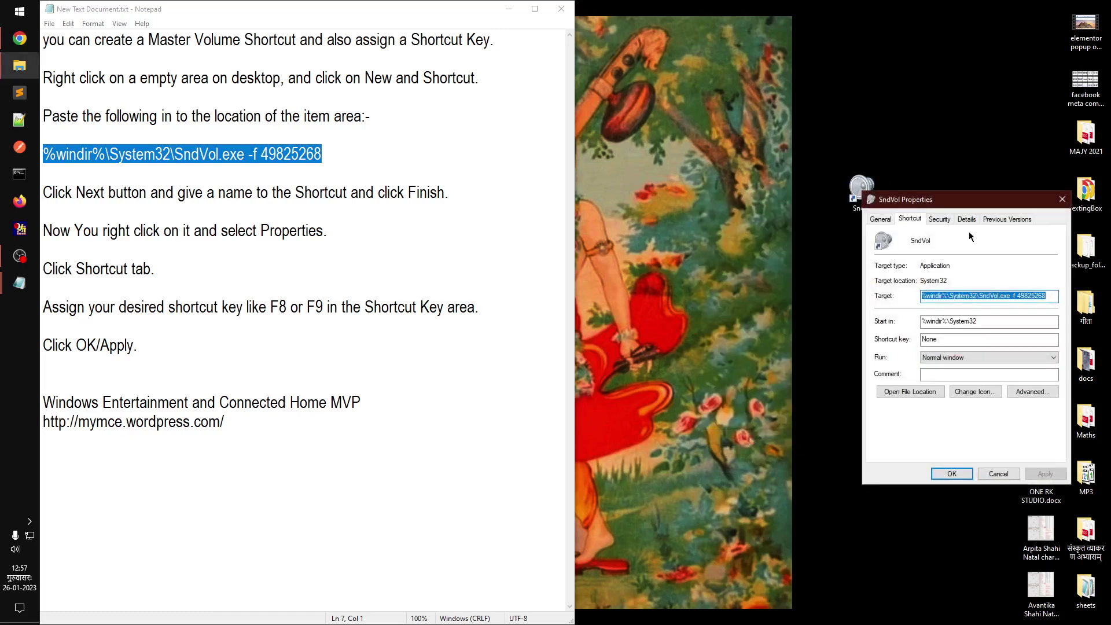
{"action": "left_click_drag", "start_coordinate": [968, 205], "coordinate": [624, 205]}
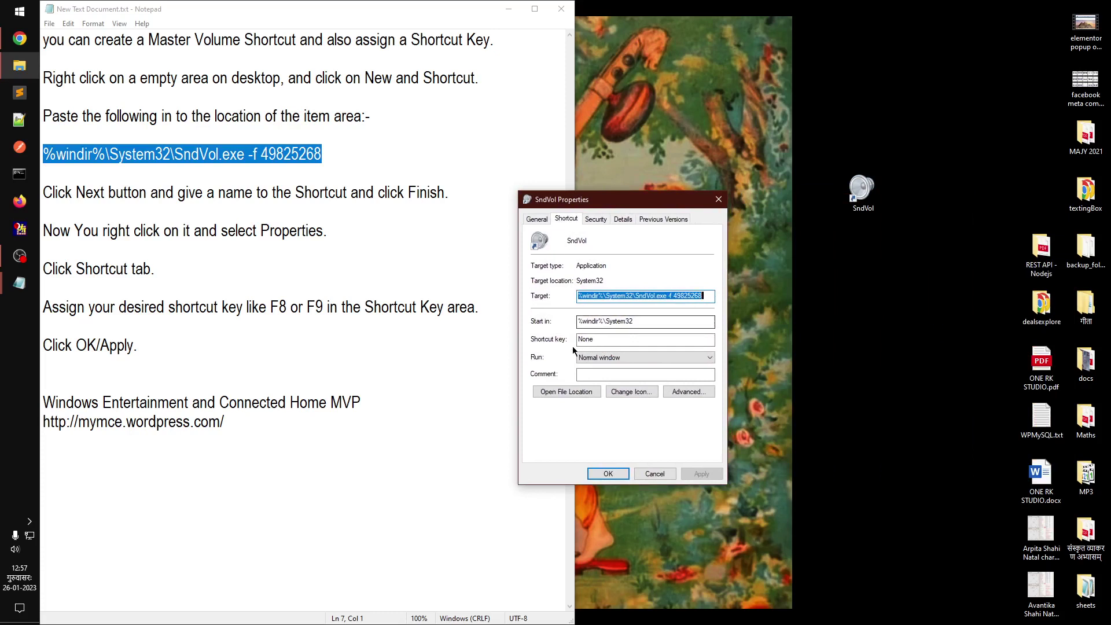
{"action": "left_click", "coordinate": [598, 342]}
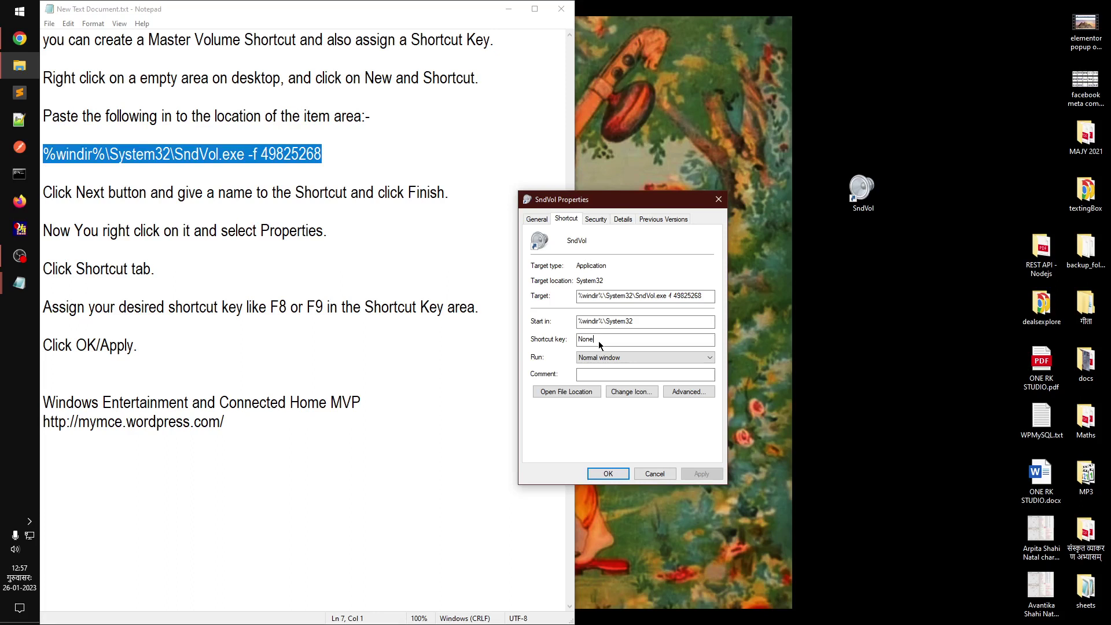
{"action": "key", "text": "F8"}
{"action": "left_click", "coordinate": [699, 472]}
{"action": "left_click", "coordinate": [608, 473]}
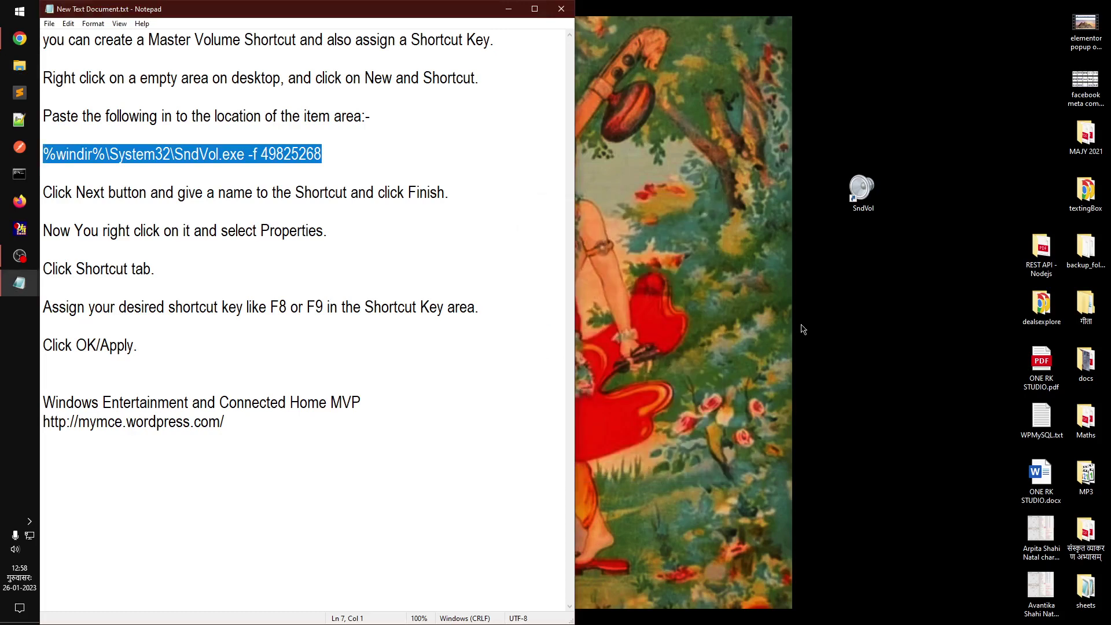
Test the assigned F8 shortcut by opening the volume slider and turning the master volume down and up
{"action": "key", "text": "F8"}
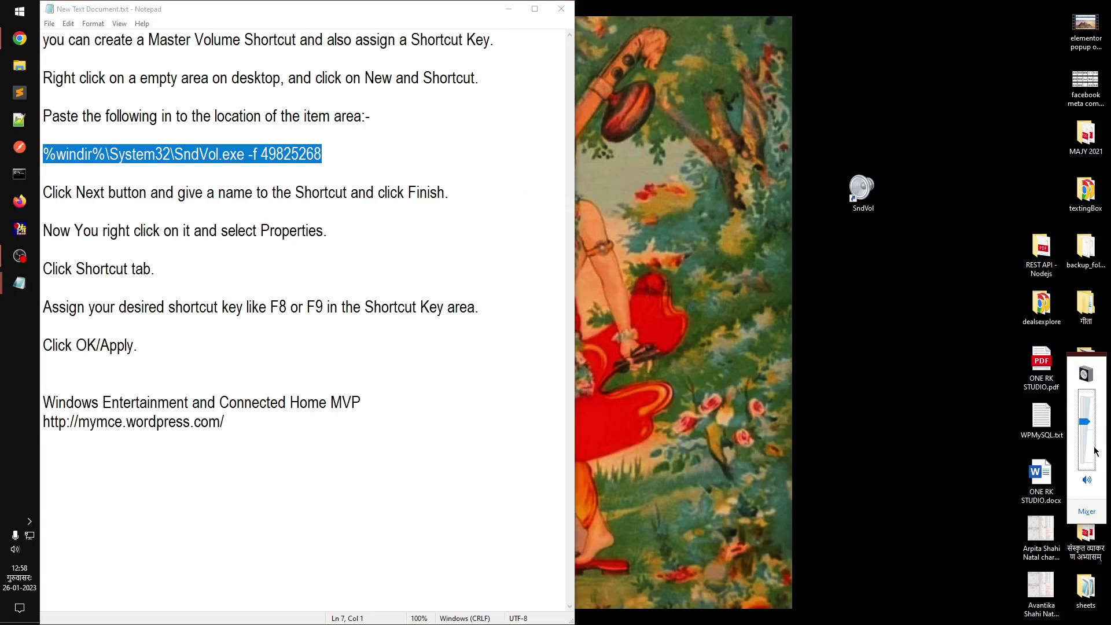
{"action": "scroll", "coordinate": [1094, 451], "scroll_direction": "down", "scroll_amount": 10}
{"action": "scroll", "coordinate": [1093, 450], "scroll_direction": "down", "scroll_amount": 10}
{"action": "scroll", "coordinate": [1094, 450], "scroll_direction": "up", "scroll_amount": 3}
{"action": "scroll", "coordinate": [1094, 451], "scroll_direction": "down", "scroll_amount": 2}
{"action": "scroll", "coordinate": [1093, 451], "scroll_direction": "up", "scroll_amount": 3}
{"action": "scroll", "coordinate": [1094, 450], "scroll_direction": "up", "scroll_amount": 4}
{"action": "scroll", "coordinate": [1094, 450], "scroll_direction": "up", "scroll_amount": 3}
{"action": "scroll", "coordinate": [1094, 450], "scroll_direction": "down", "scroll_amount": 5}
{"action": "scroll", "coordinate": [1093, 451], "scroll_direction": "up", "scroll_amount": 20}
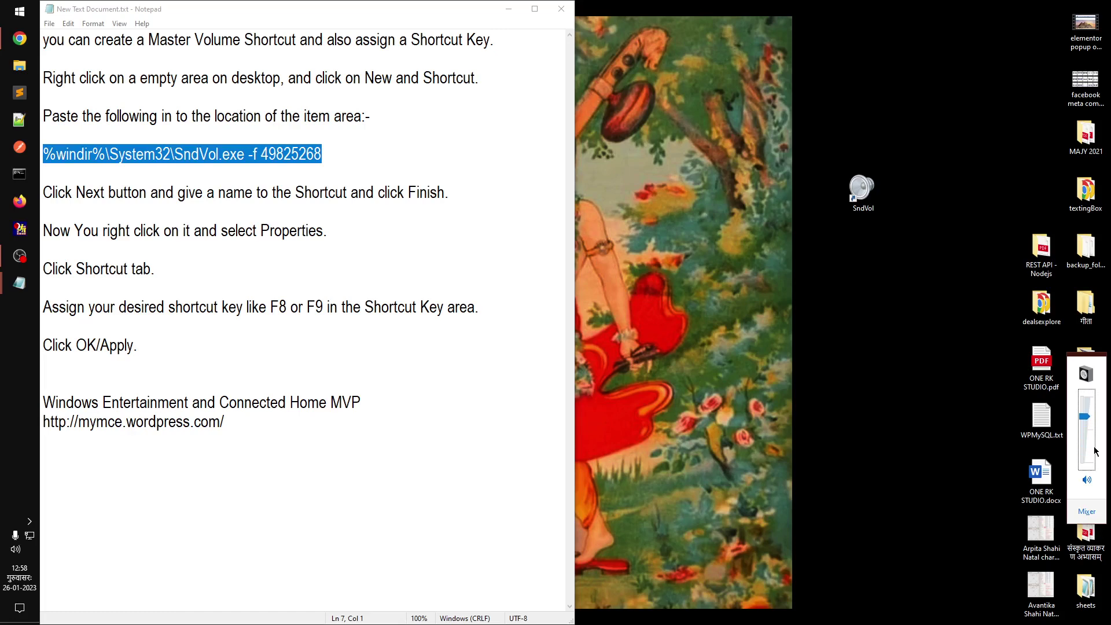